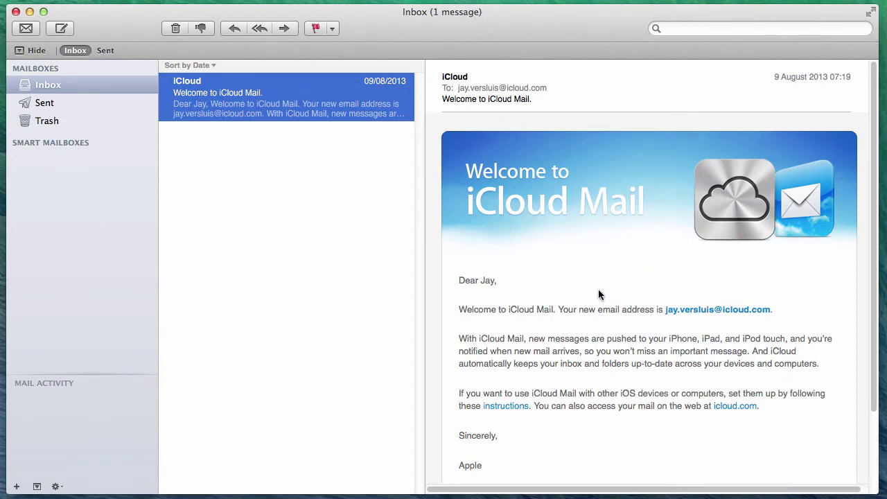
- From Mail's accounts window, start adding an account of another type and pick Mail
click(107, 86)
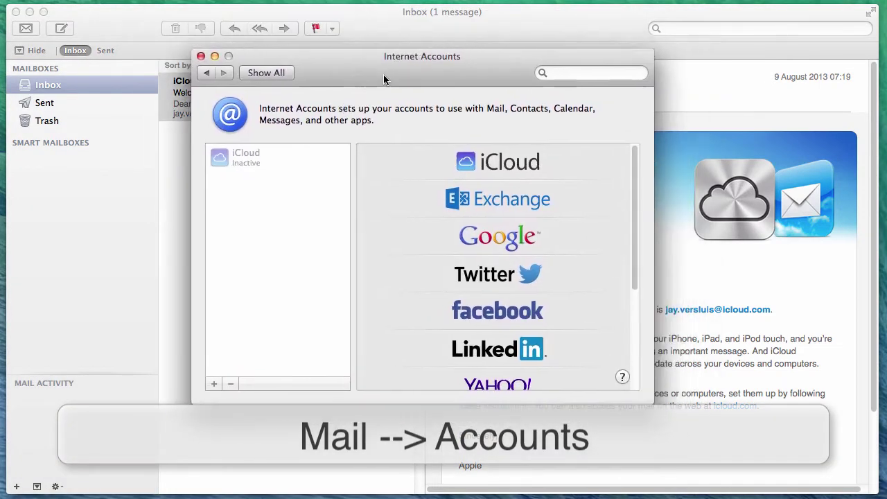
drag(383, 75, 398, 73)
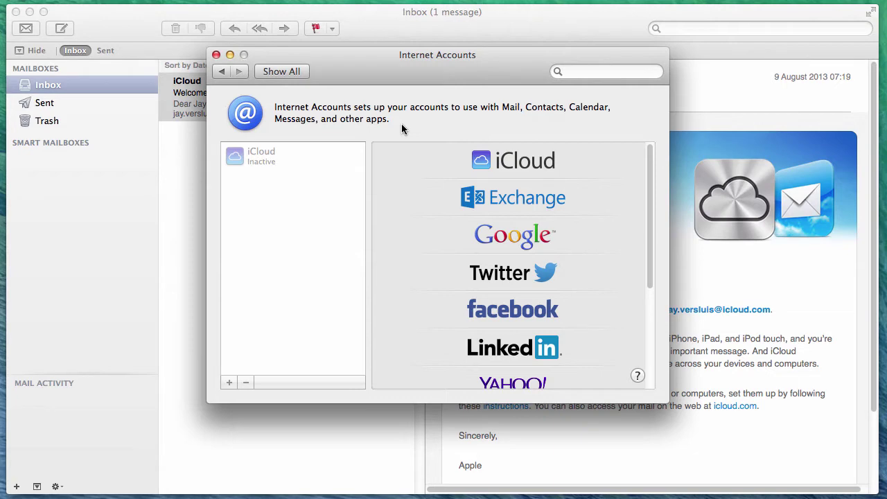
scroll(539, 276, down, 5)
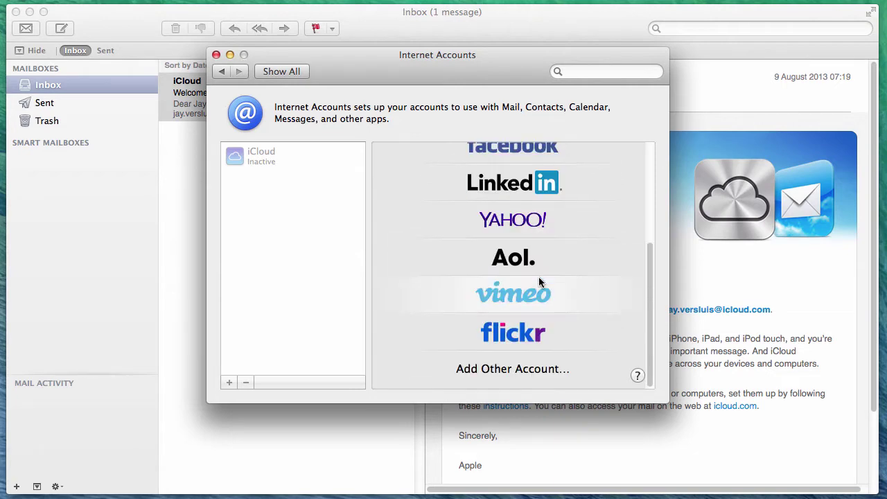
click(564, 368)
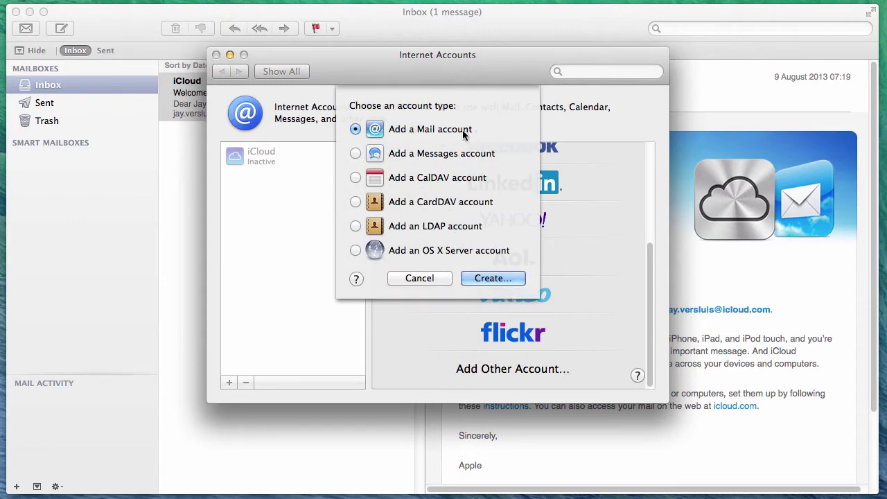
- Add a Mail account and enter the account's e-mail address and password
click(521, 278)
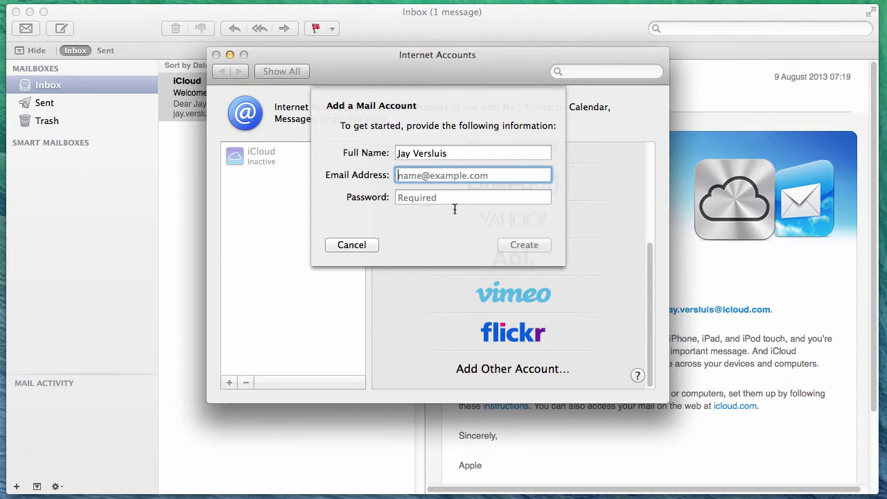
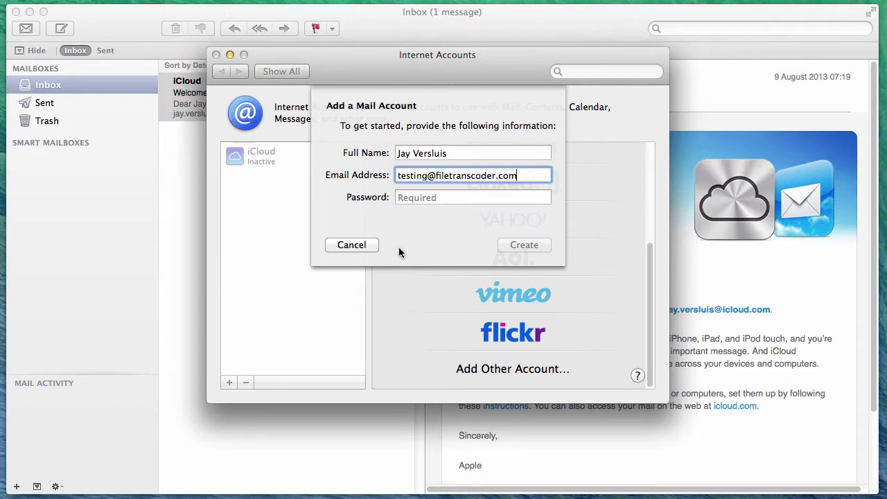
click(447, 198)
text(•••••••••••)
key(Return)
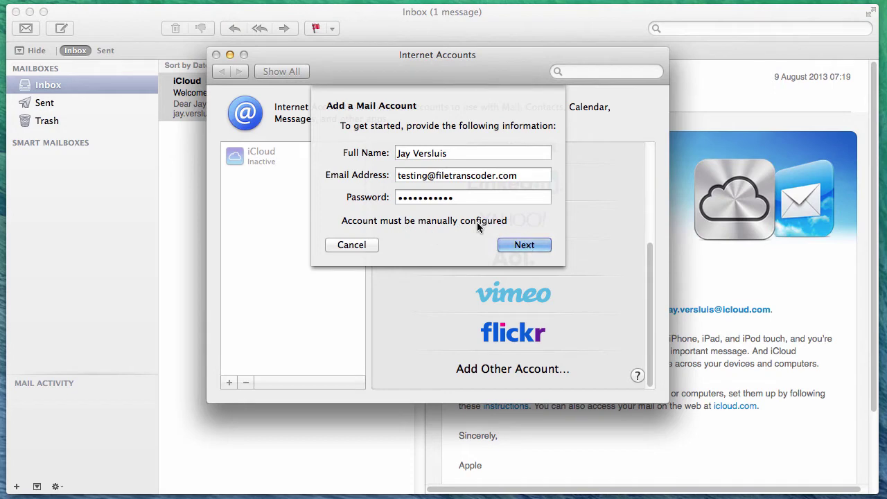
- Set the IMAP incoming server to filetranscoder.com with the full e-mail address as user name
click(535, 245)
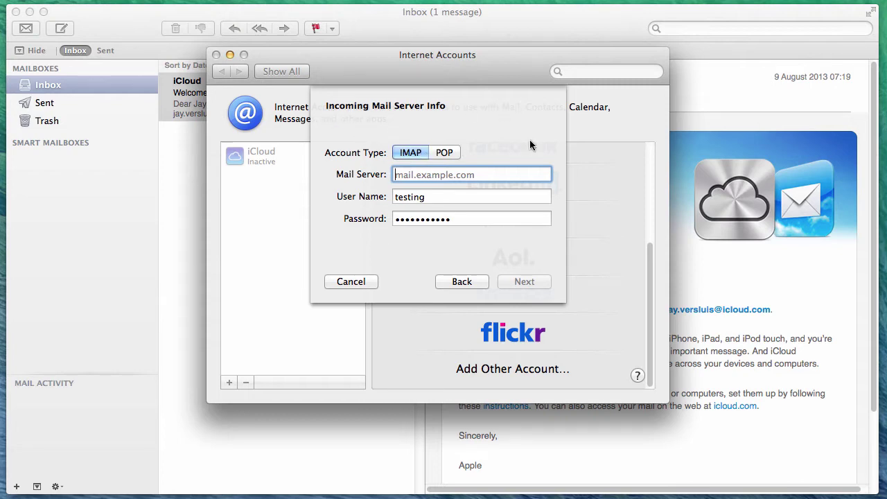
text(filetranscoder.com)
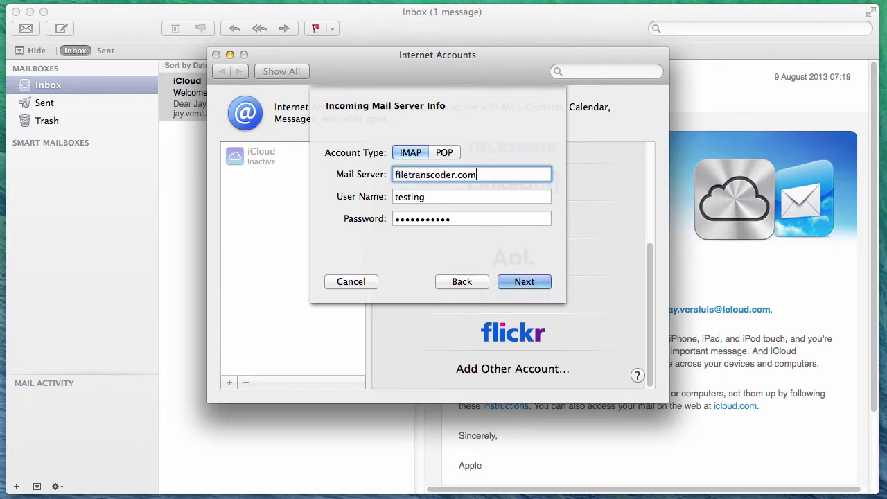
key(Tab)
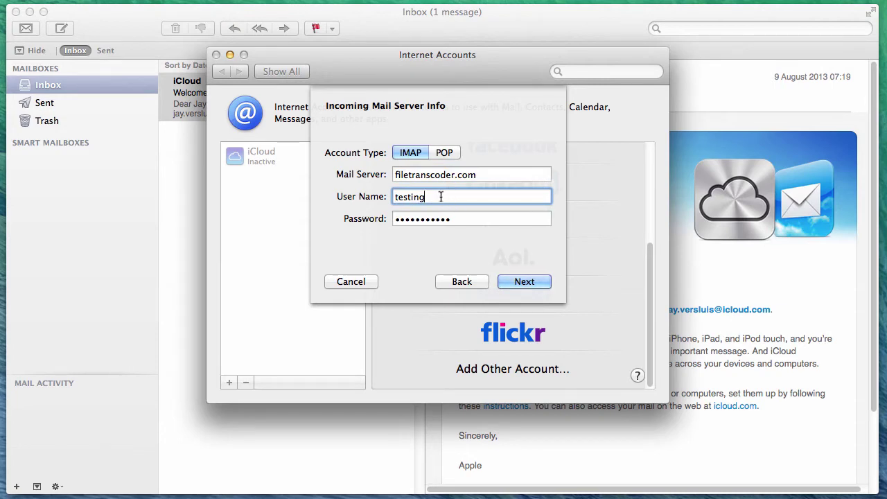
text(@filetranscoder.com)
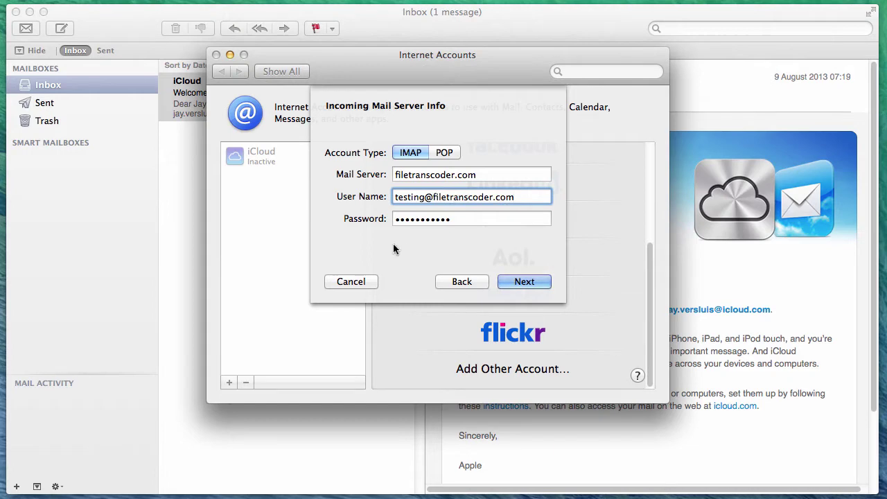
click(542, 282)
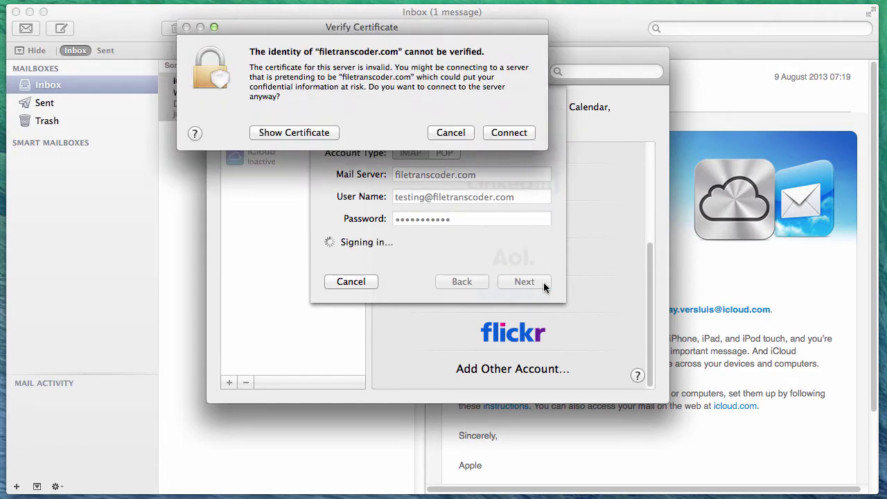
- Always trust the Parallels Panel certificate for filetranscoder.com, confirming with the Mac password
drag(456, 25, 486, 94)
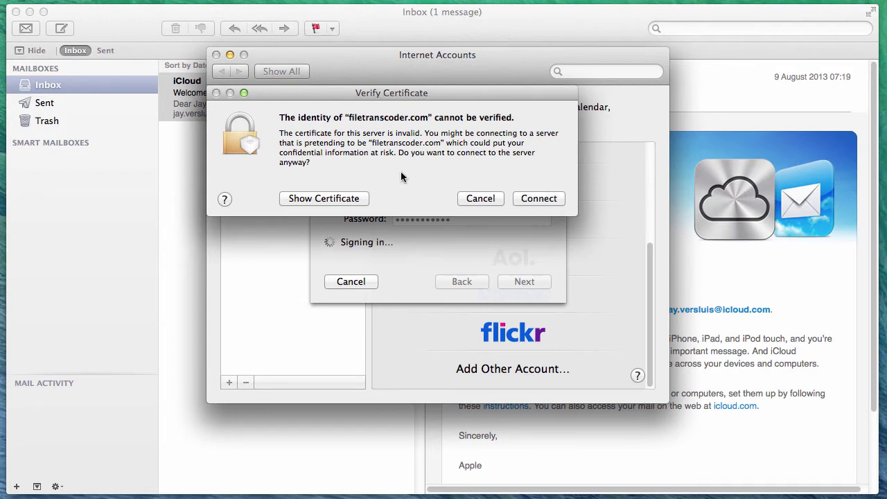
click(364, 199)
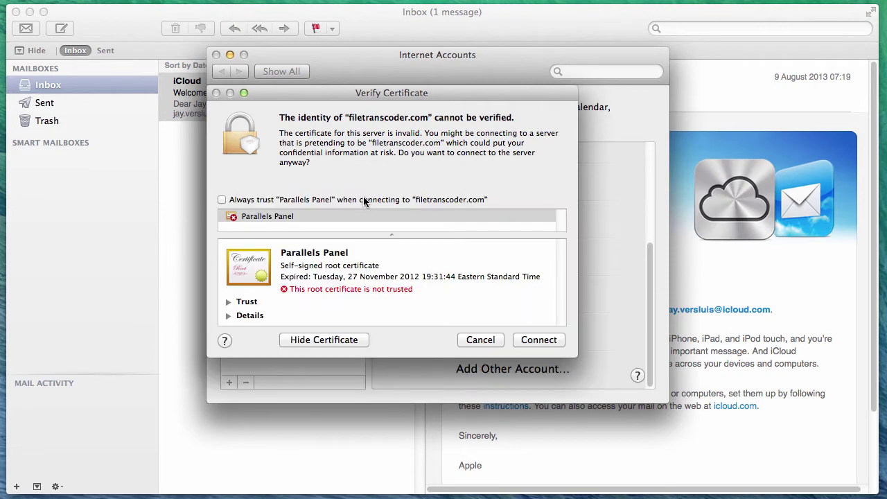
click(222, 200)
click(558, 340)
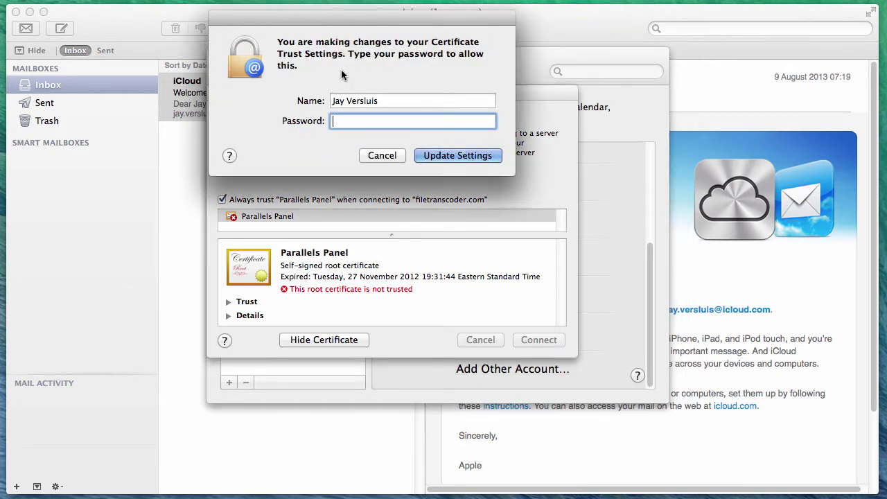
text(***********)
key(Return)
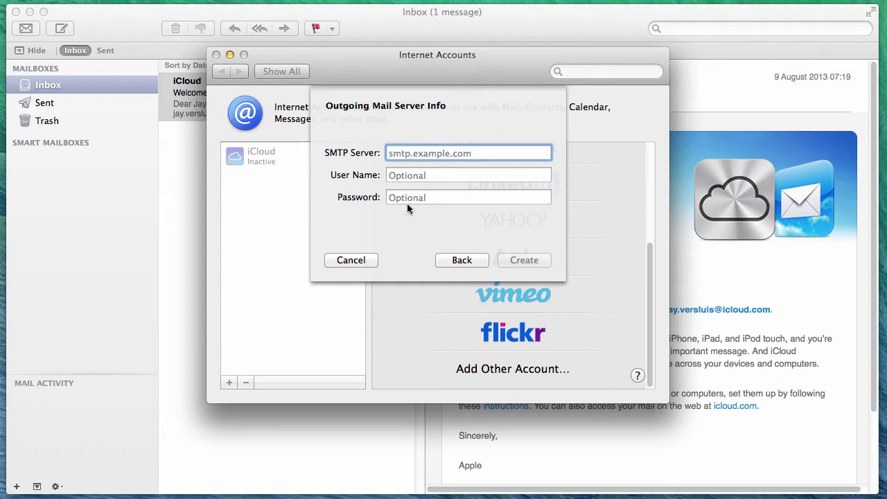
- Set the SMTP server to filetranscoder.com with the account's login and create the account
text(filetr)
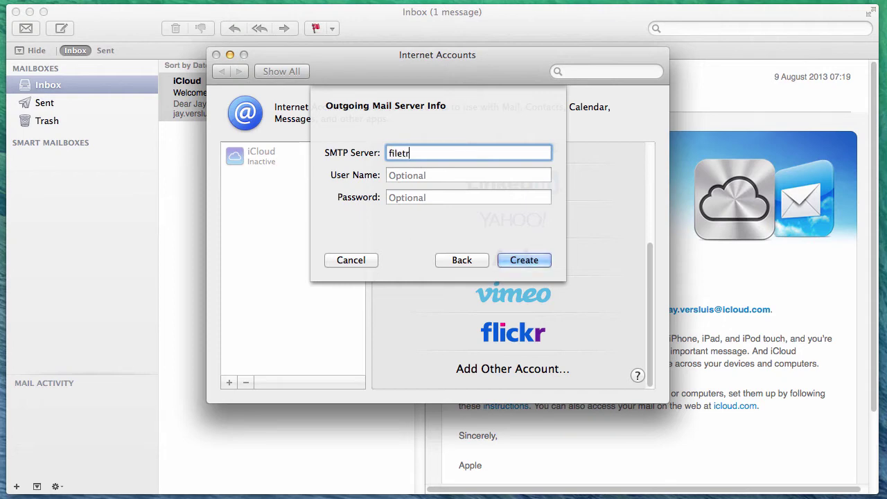
text(anscoder.com)
key(Tab)
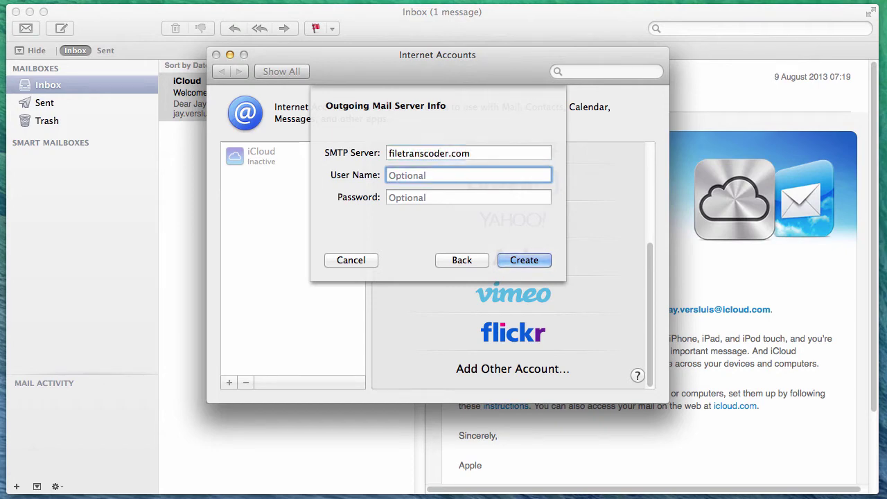
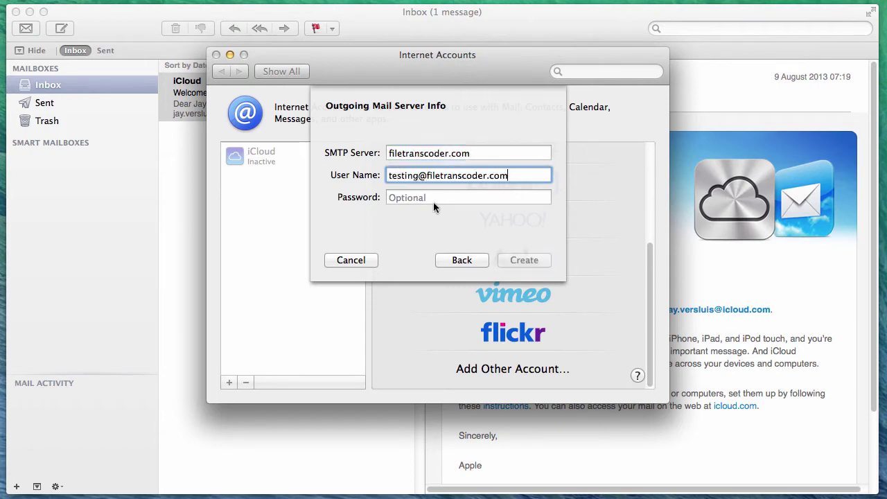
click(433, 199)
text(•••••••••••)
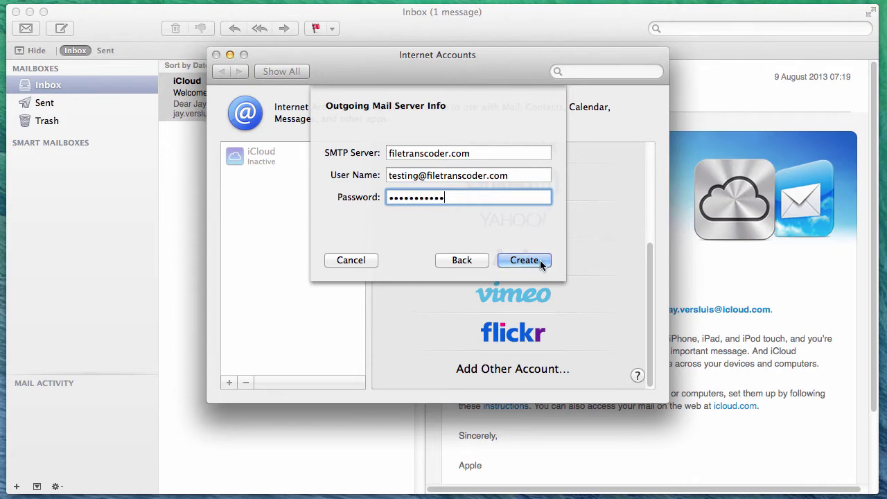
click(540, 262)
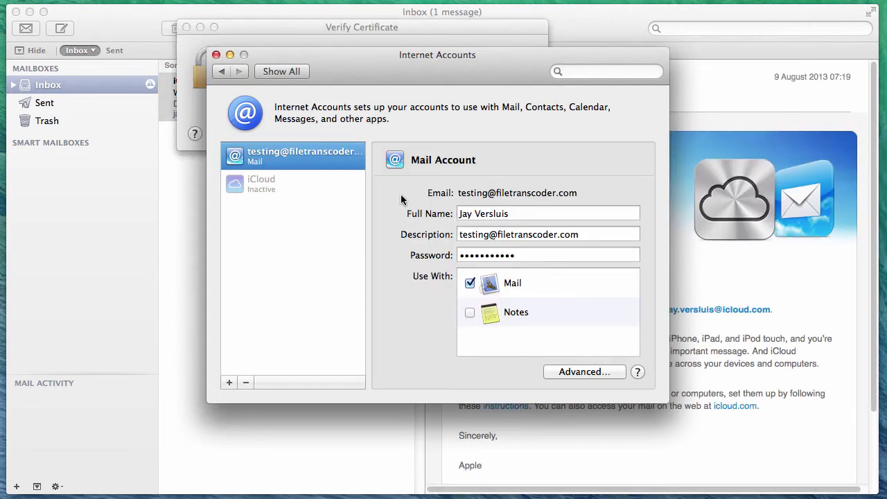
- Close the Internet Accounts window and move the certificate warning aside
drag(340, 58, 364, 75)
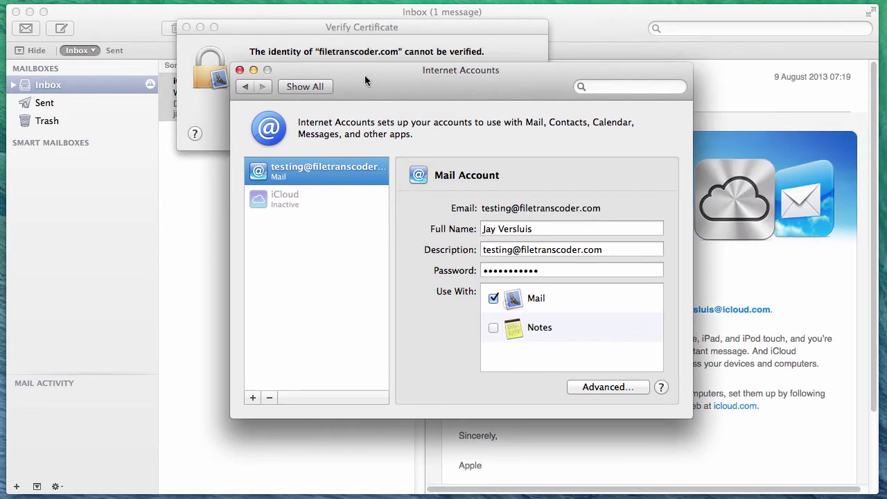
click(239, 71)
drag(285, 27, 297, 132)
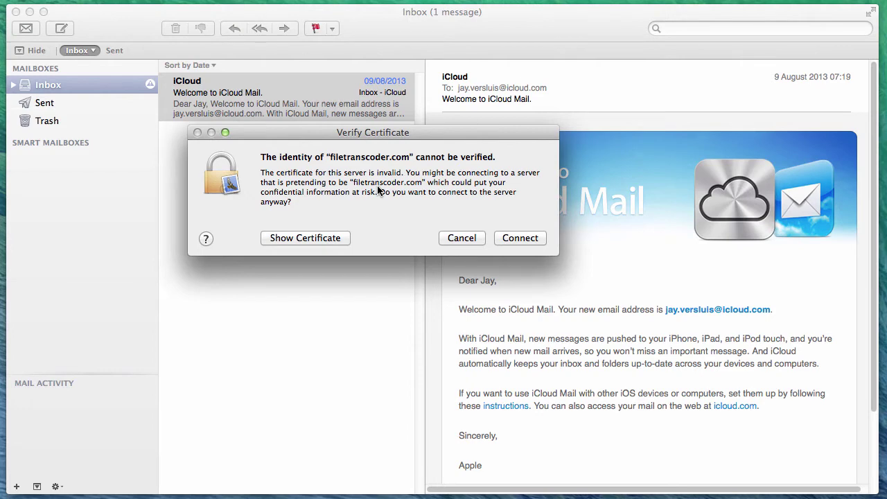
- View the server certificate and connect to filetranscoder.com despite the warning
click(340, 238)
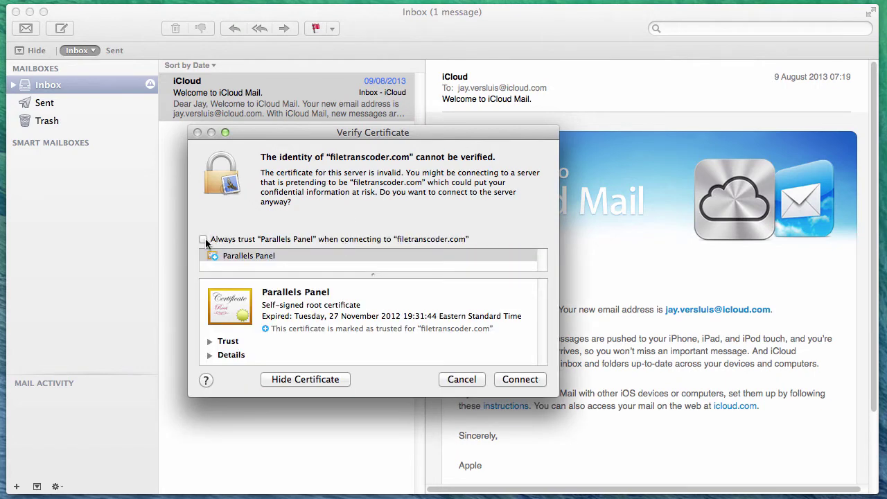
click(540, 379)
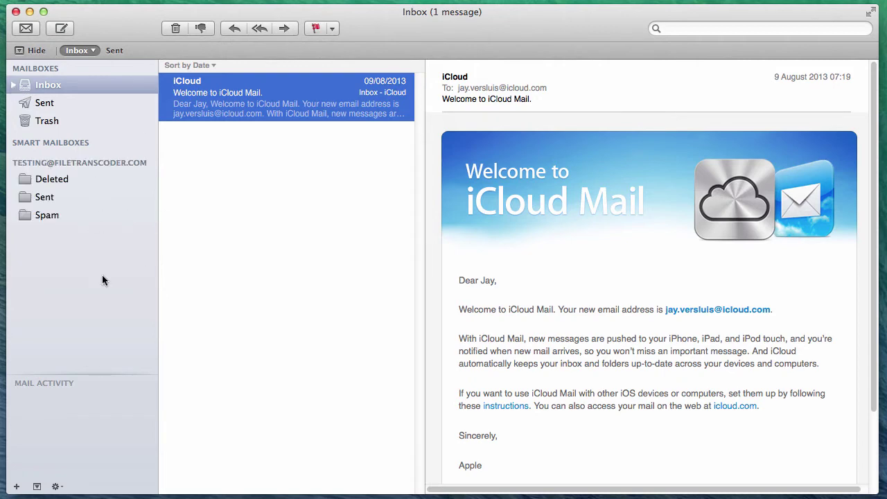
- Expand the Inbox and show the filetranscoder.com account's empty inbox
click(13, 85)
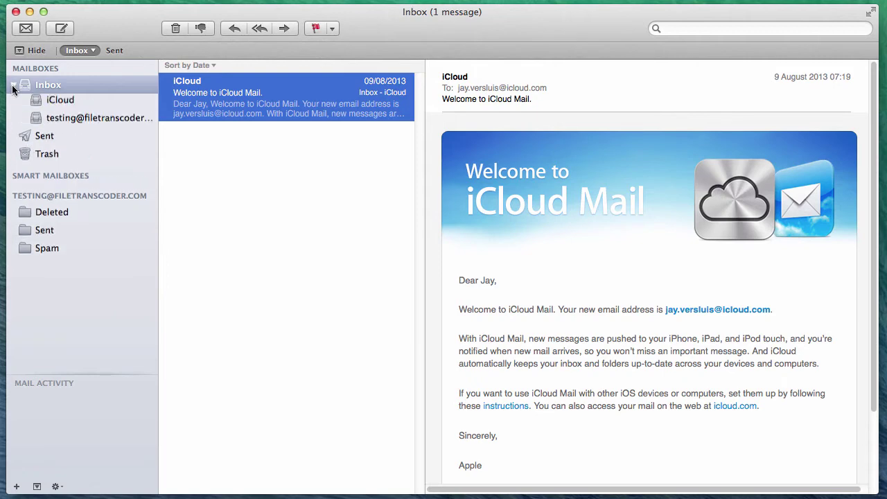
click(96, 103)
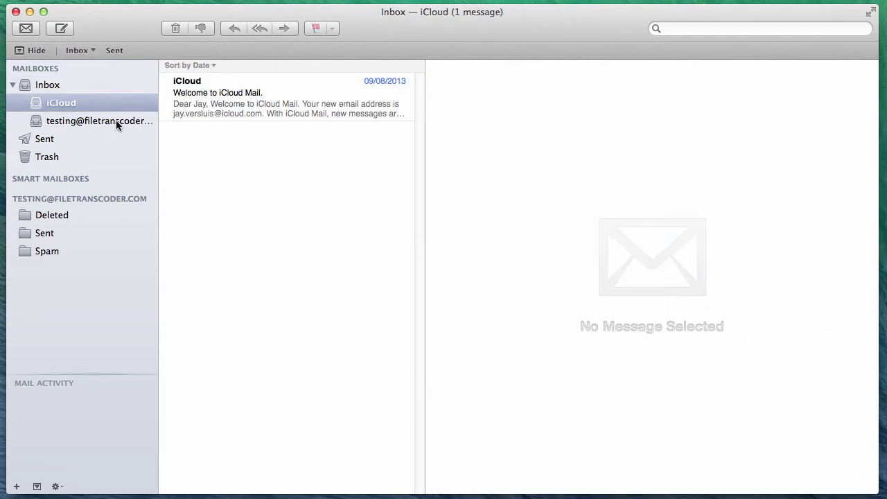
click(109, 121)
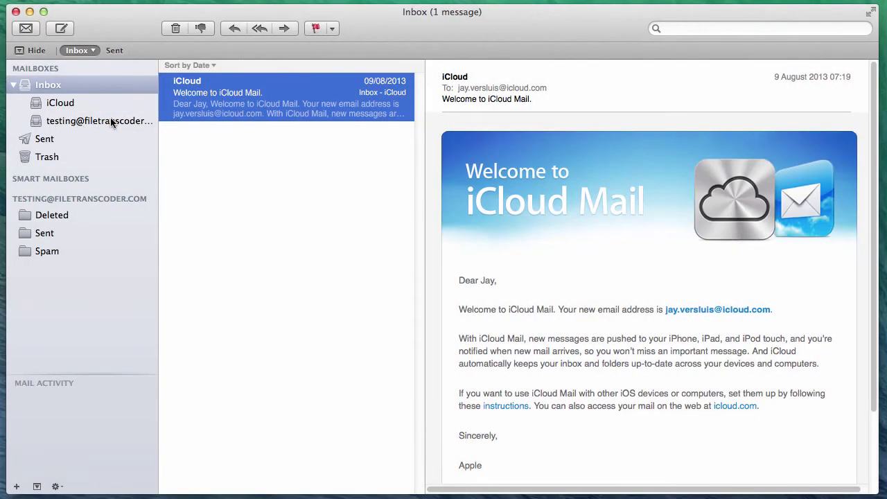
click(107, 123)
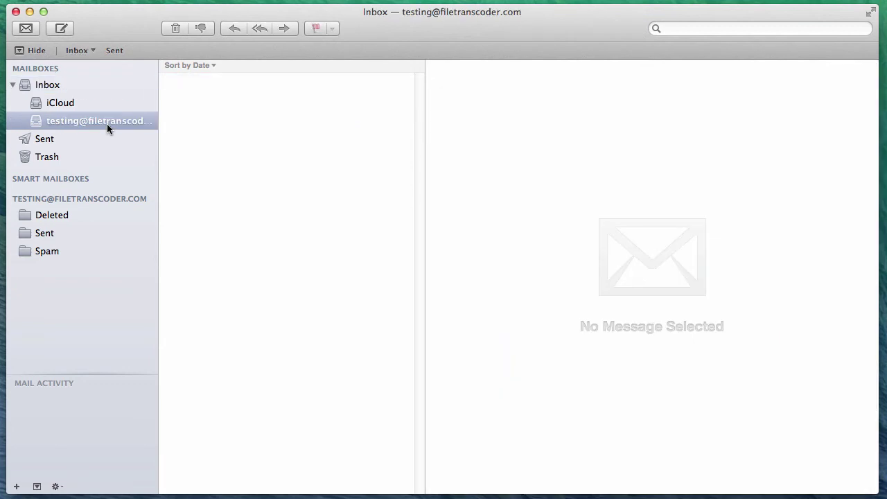
- Change the filetranscoder.com account's description to 'Test Account' and save it
right_click(137, 123)
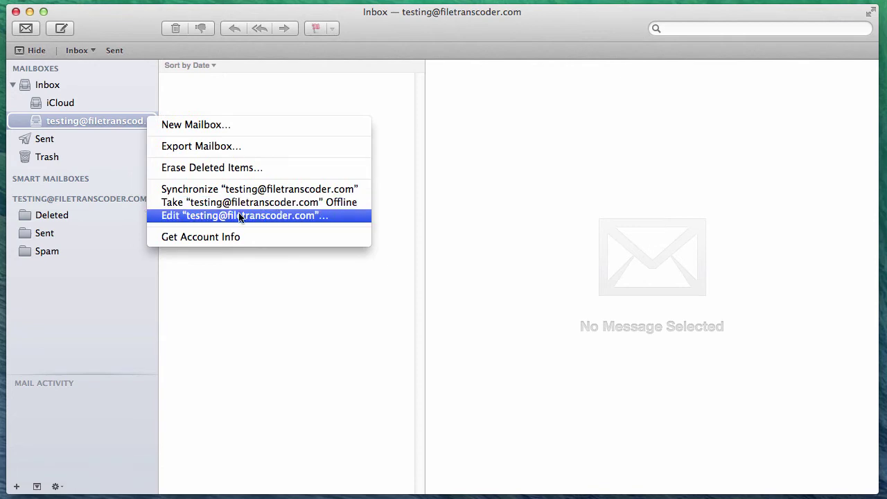
click(336, 216)
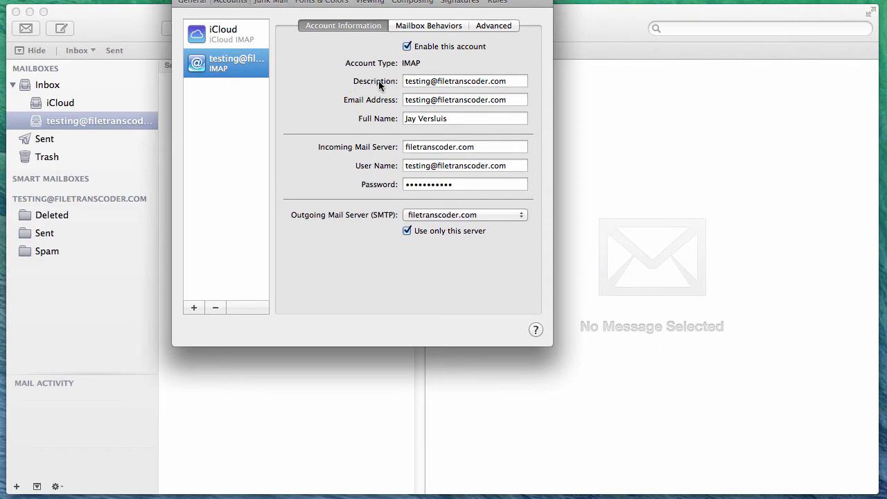
drag(506, 81, 378, 81)
text(Test Account)
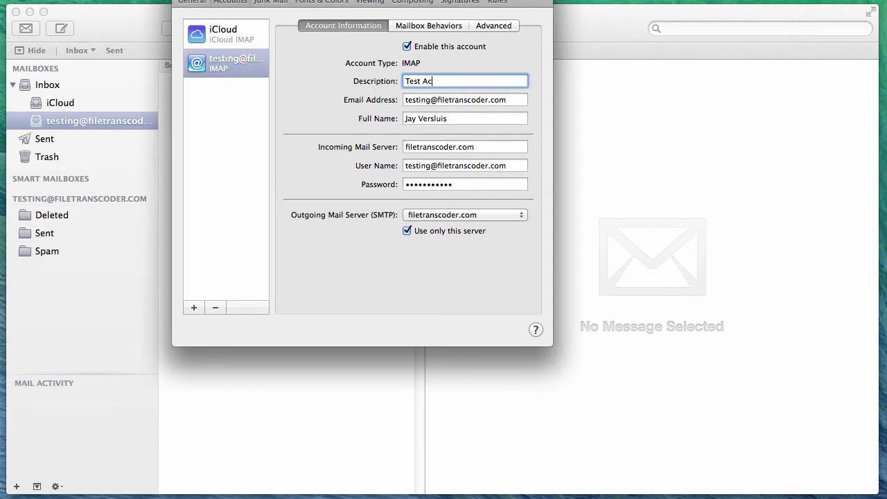
key(Return)
drag(281, 0, 304, 36)
click(199, 32)
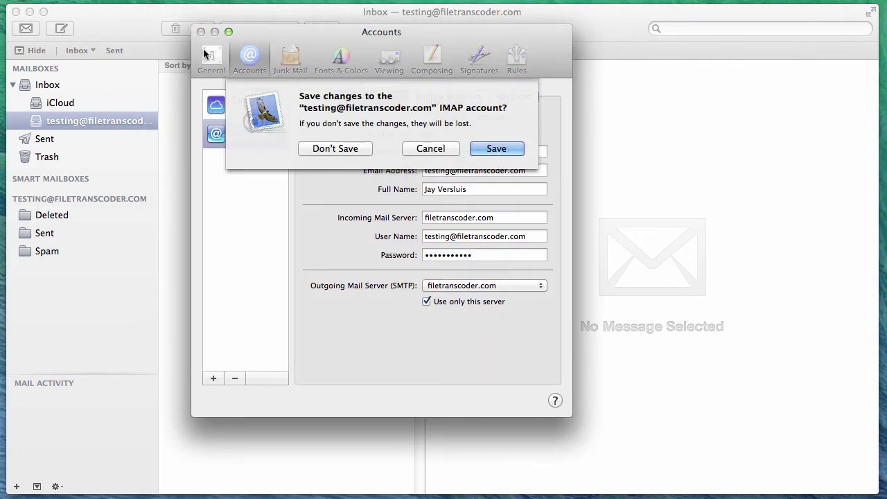
click(496, 148)
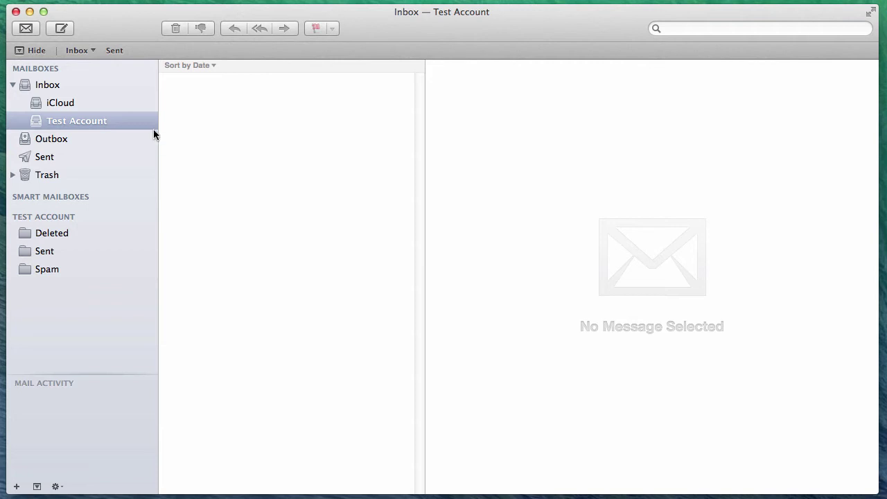
- Set Test Account's incoming IMAP port to 993 with Password authentication
right_click(137, 120)
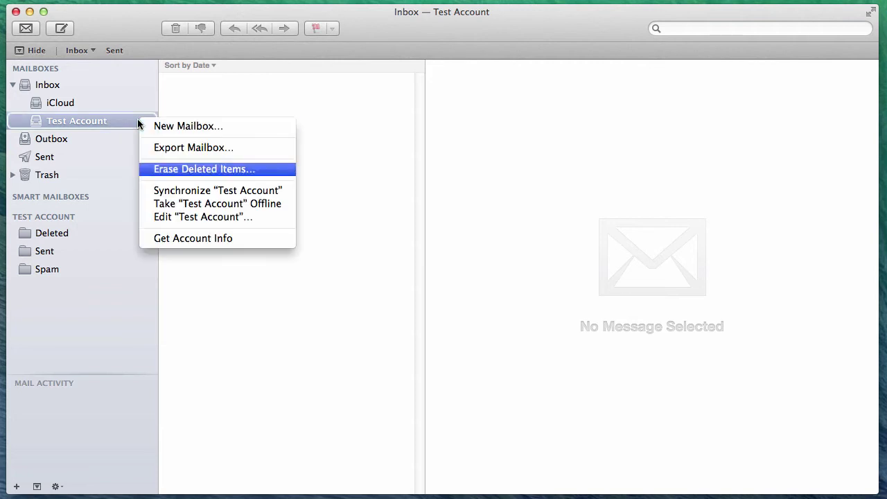
click(273, 220)
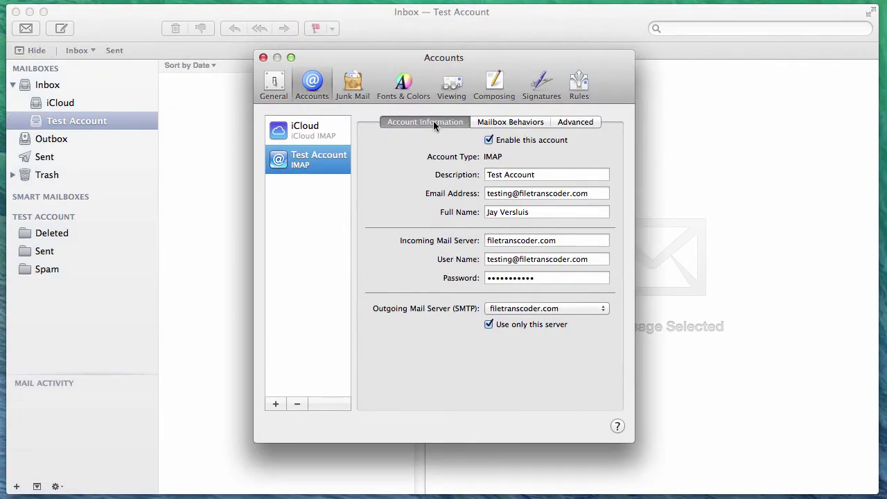
click(589, 122)
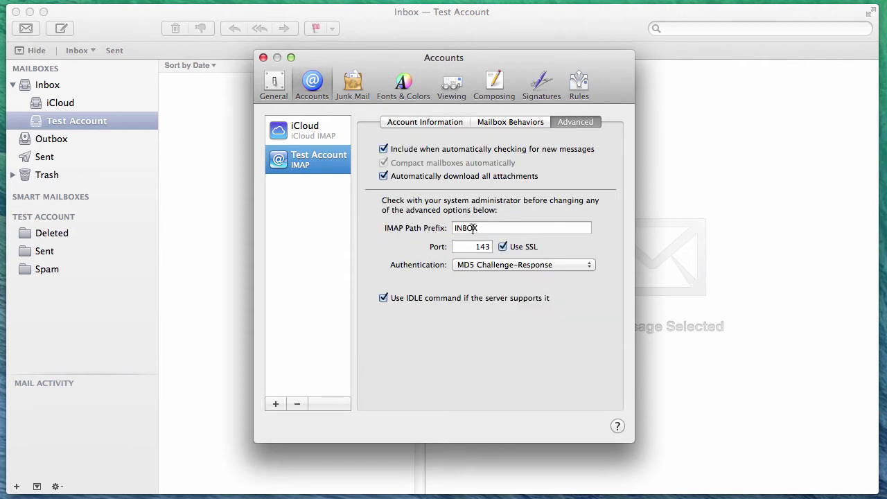
drag(485, 228, 399, 228)
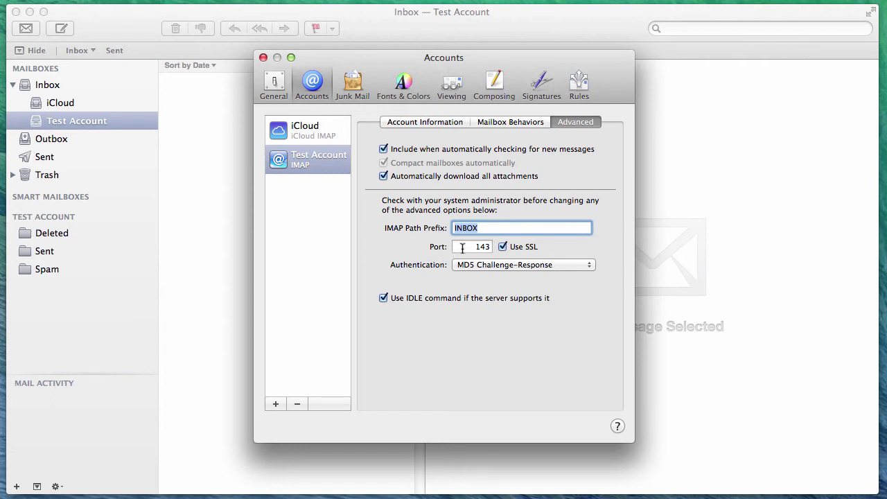
key(Tab)
text(993)
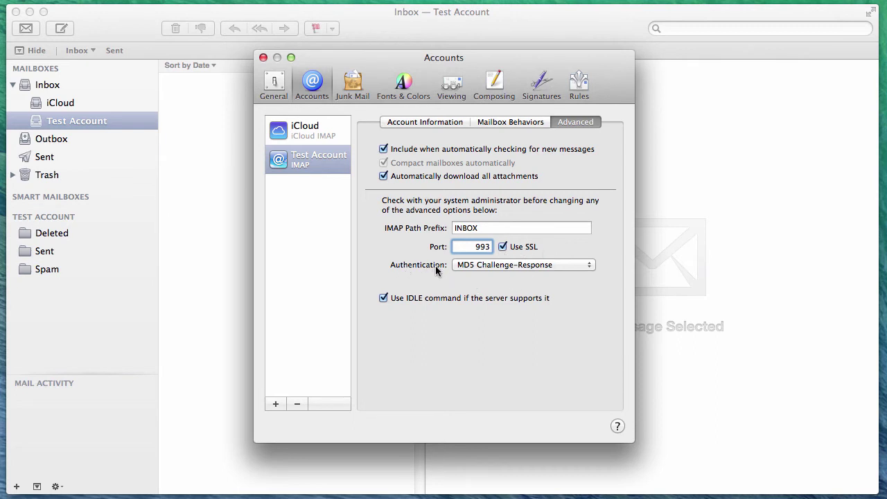
click(590, 269)
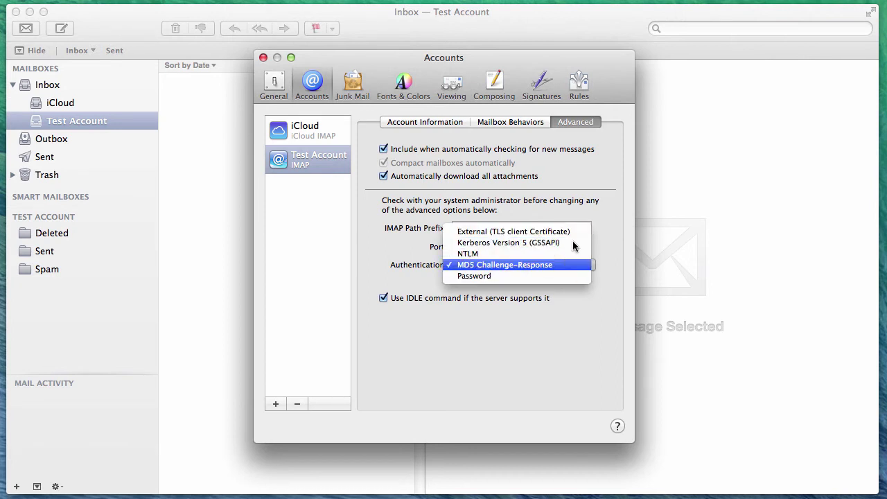
key(Escape)
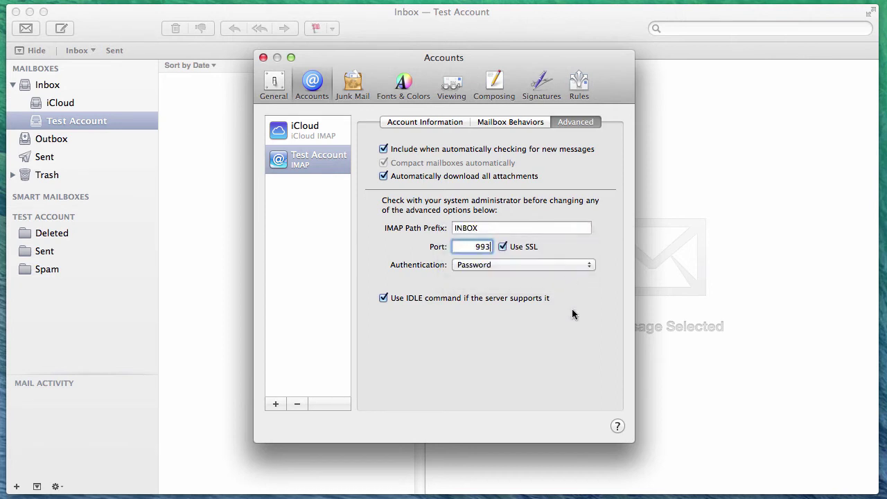
key(super+a)
- Edit the outgoing server list and name the SMTP server 'Test Account'
click(443, 121)
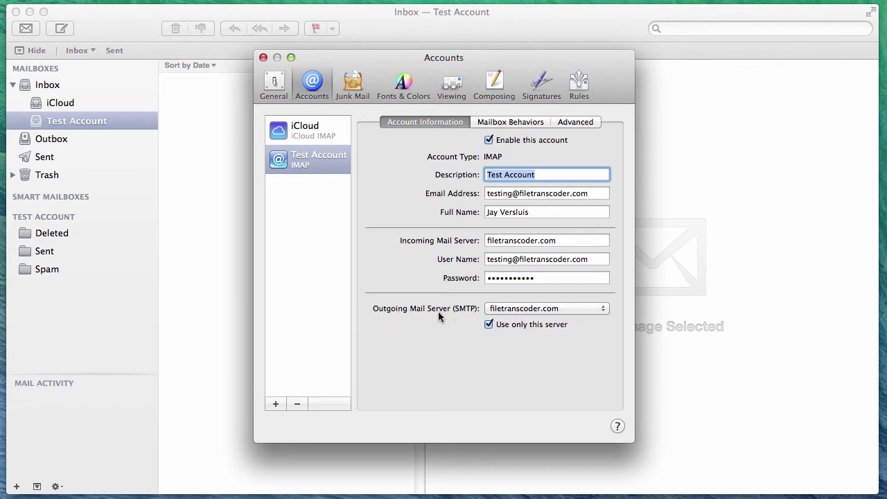
click(602, 307)
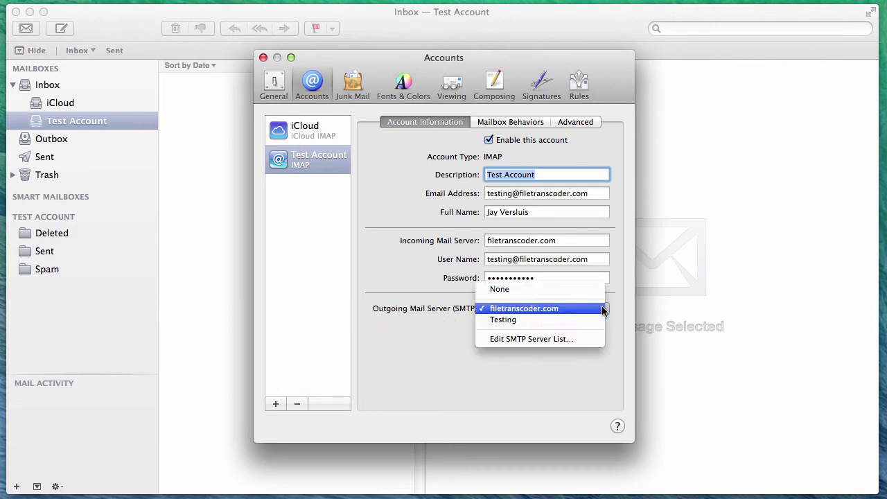
click(585, 339)
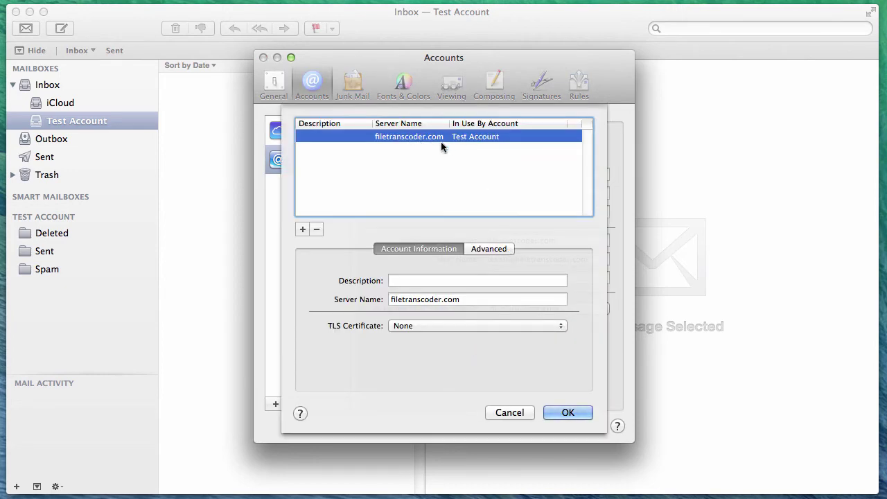
click(463, 279)
text(Test Account)
key(Tab)
- Give the outgoing server custom port 587, Password authentication and the account login
click(504, 250)
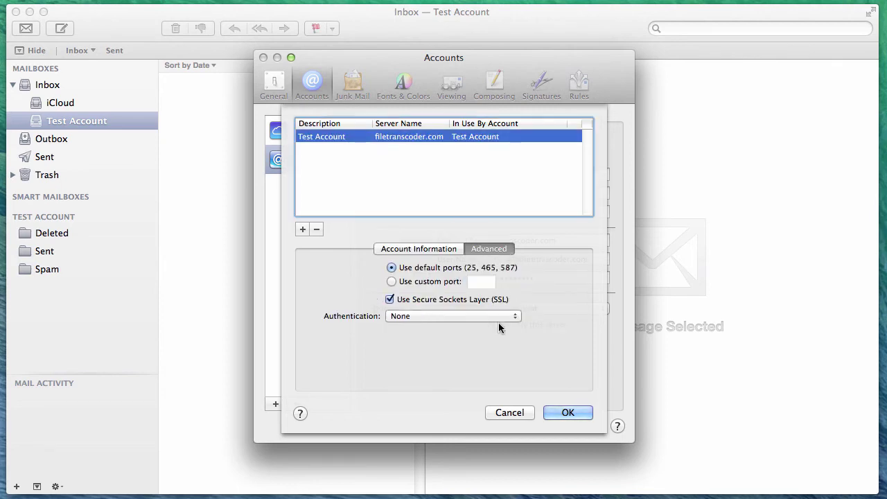
click(391, 282)
click(485, 282)
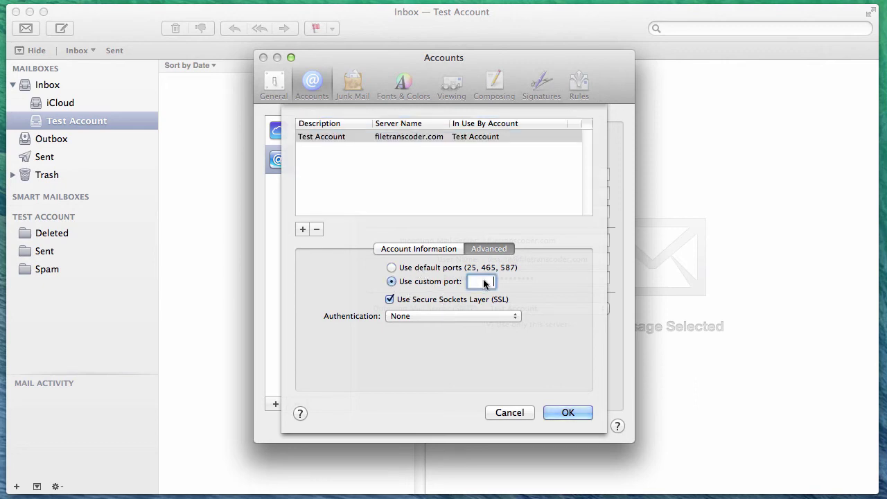
text(587)
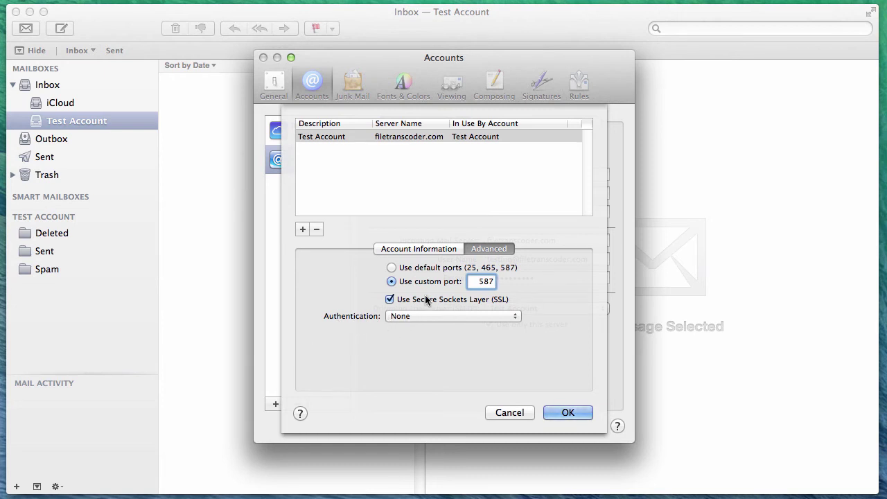
click(516, 317)
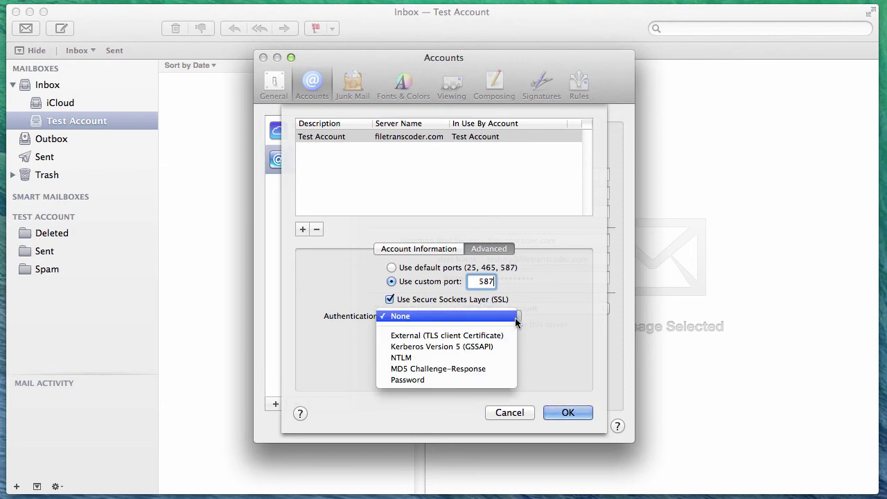
click(494, 381)
key(Tab)
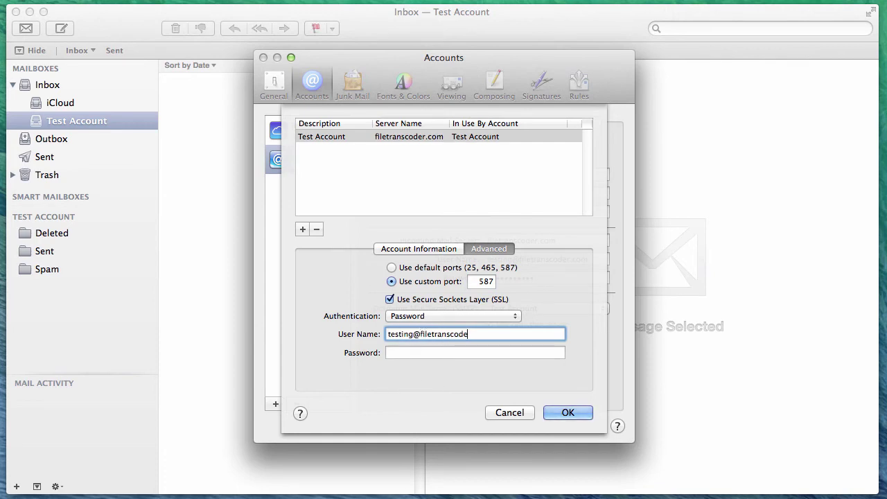
key(Tab)
text(•••••••••••)
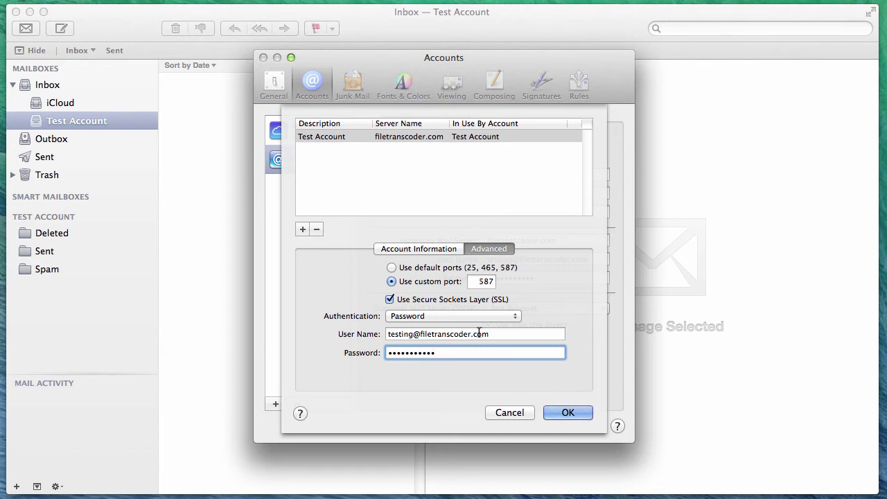
click(584, 412)
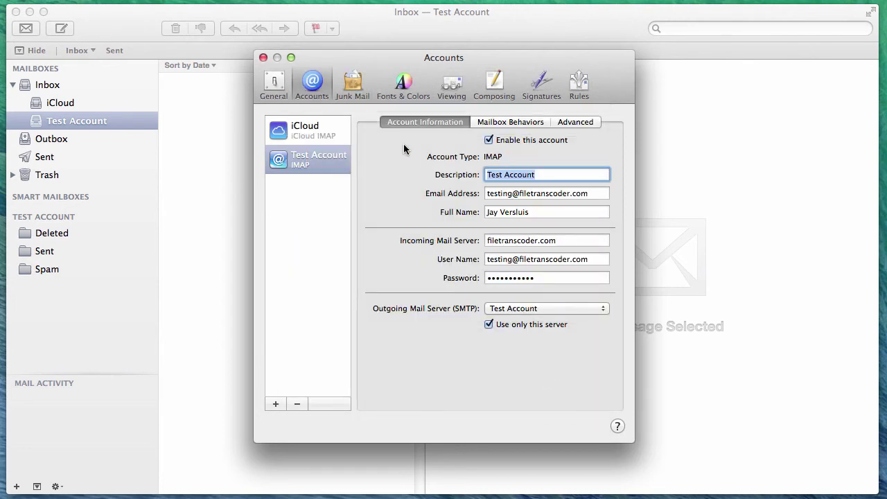
- Close account preferences, finish the test message ending 'on?', and send it to Test Account
click(263, 58)
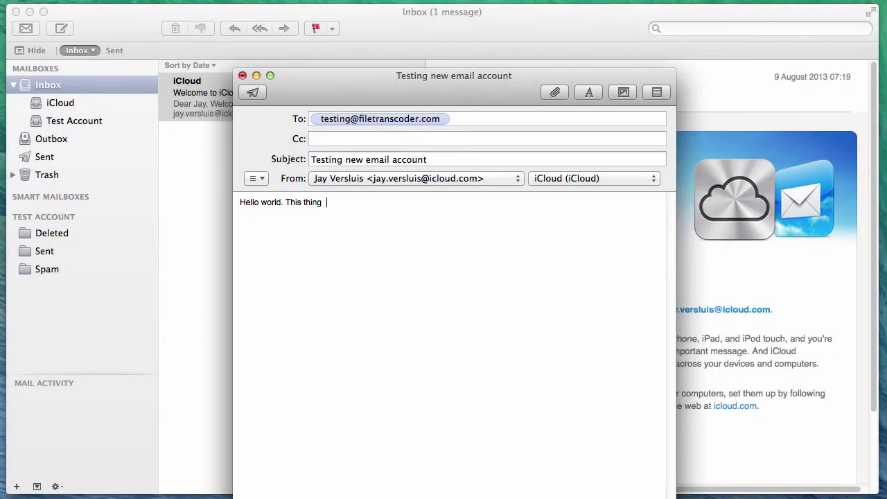
text(on?)
click(253, 92)
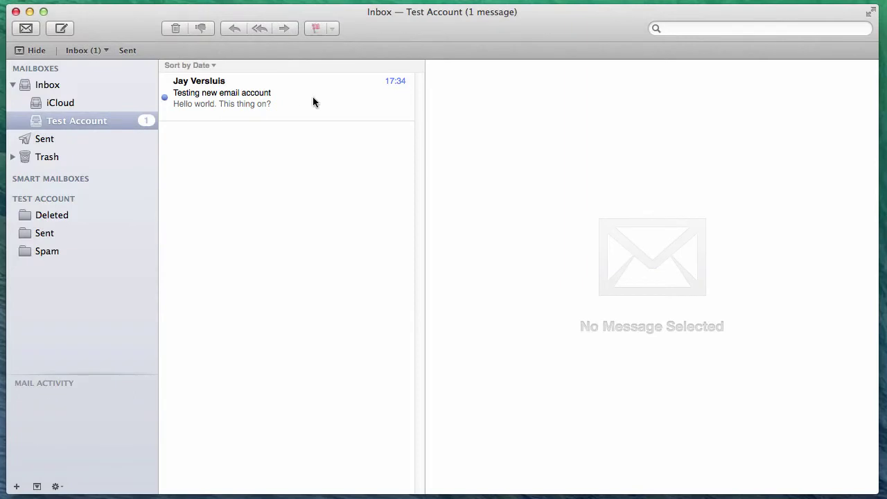
- Reply to the received test message with 'Doing great, how's things at your end?' and send it
click(300, 103)
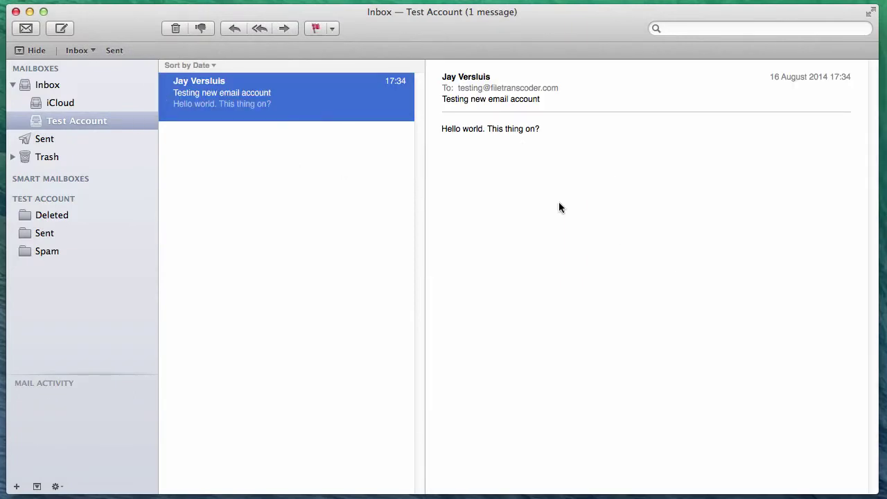
click(239, 31)
text(Doing great, how's things at your end?)
key(Return)
click(267, 109)
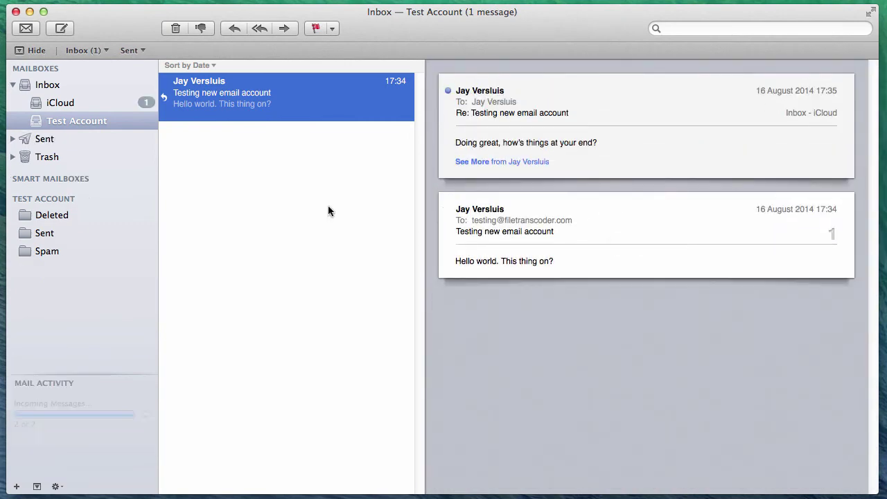
click(61, 102)
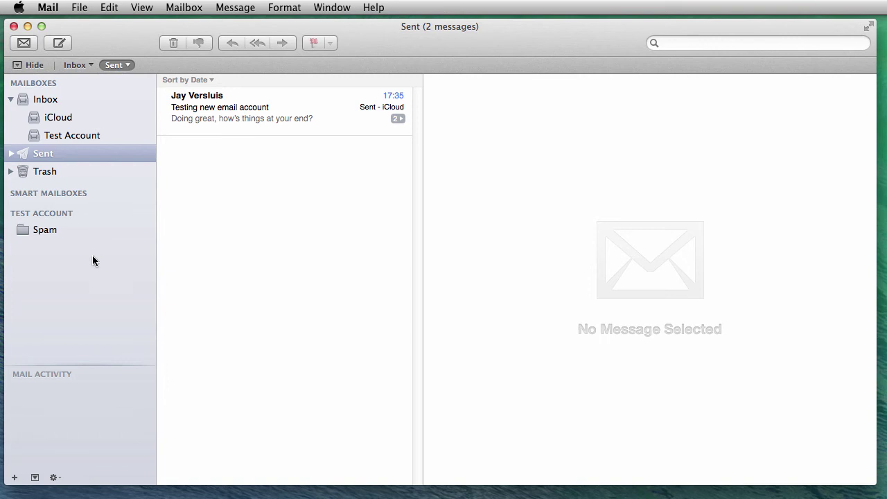
- Create a mailbox named 'Test Folder' at Test Account's top level via Mailbox > New Mailbox
click(54, 229)
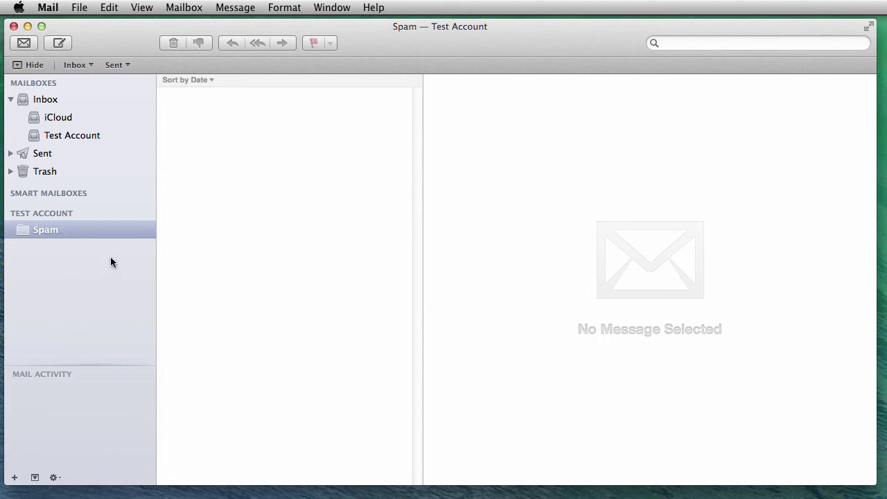
click(188, 8)
mouse_move(232, 141)
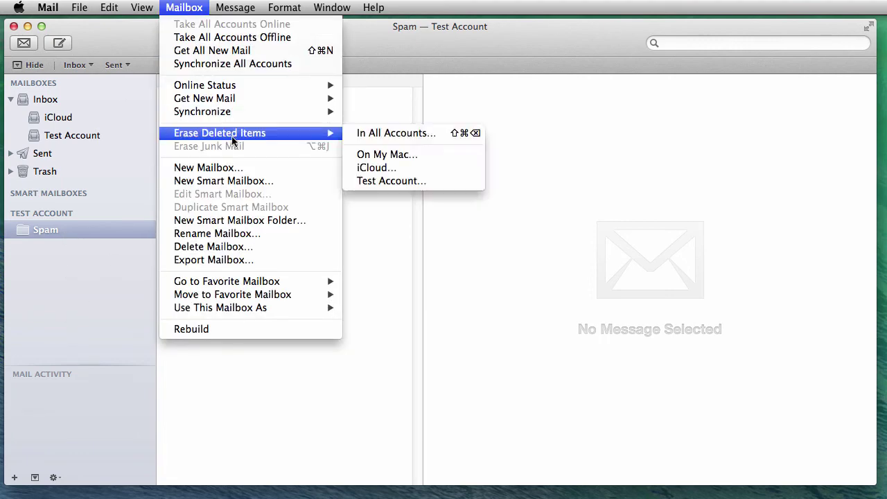
click(296, 170)
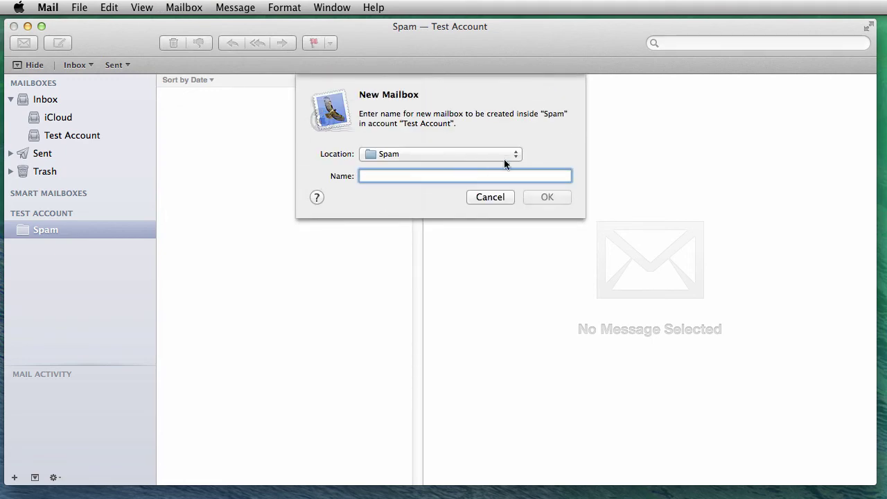
click(518, 153)
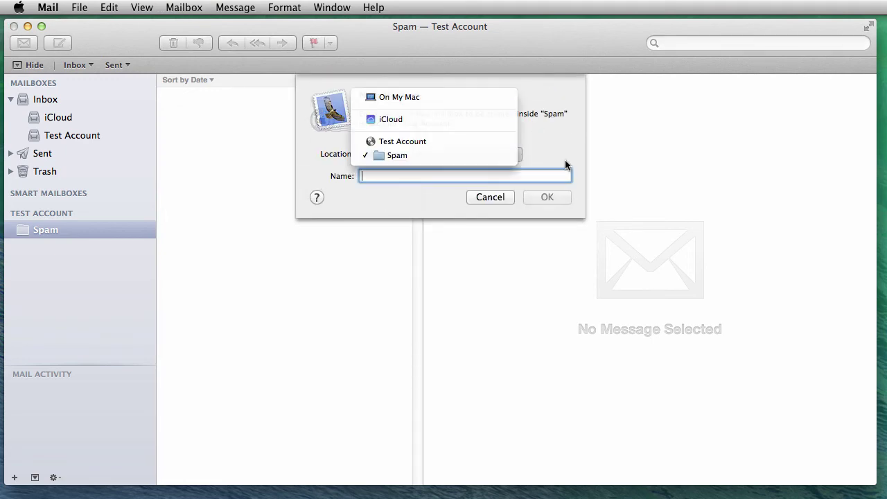
click(418, 142)
text(Test Folder)
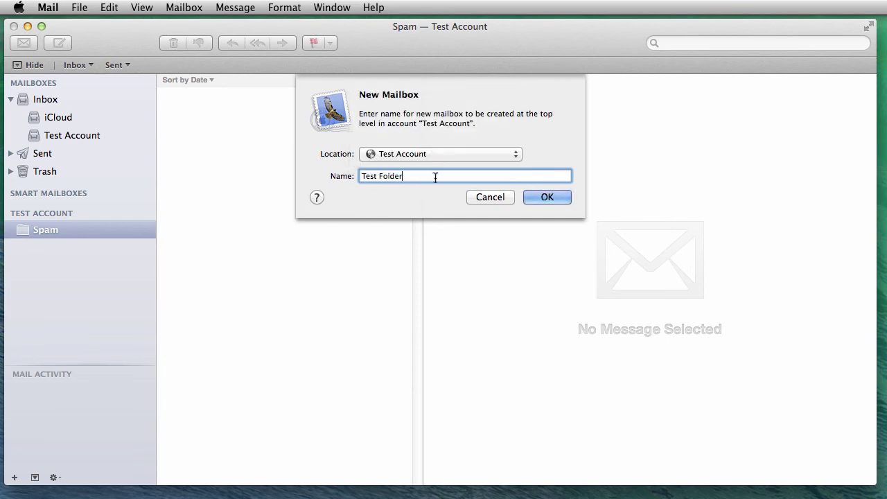
click(544, 198)
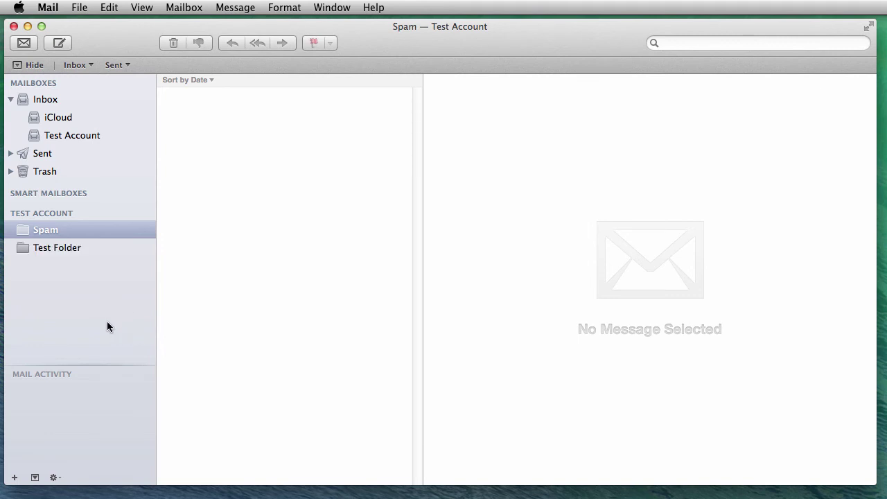
- Expand Sent into per-account mailboxes and show Test Account's sent mail
click(69, 248)
click(69, 230)
click(57, 100)
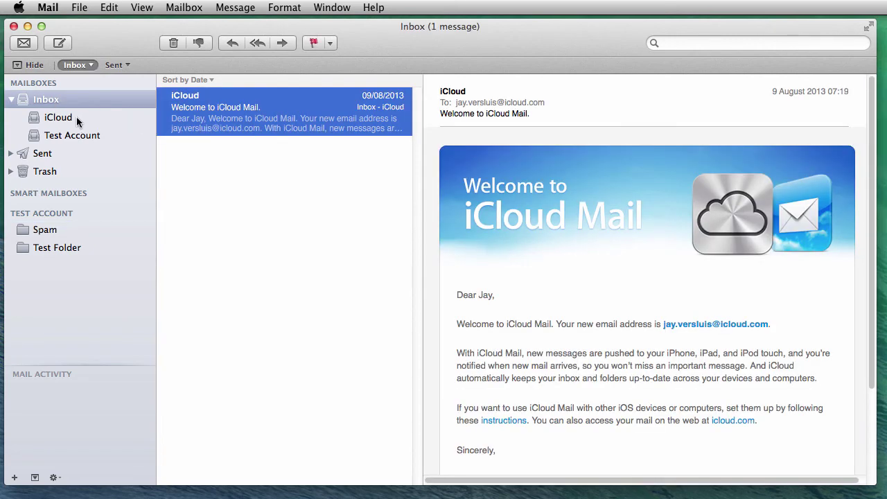
click(11, 153)
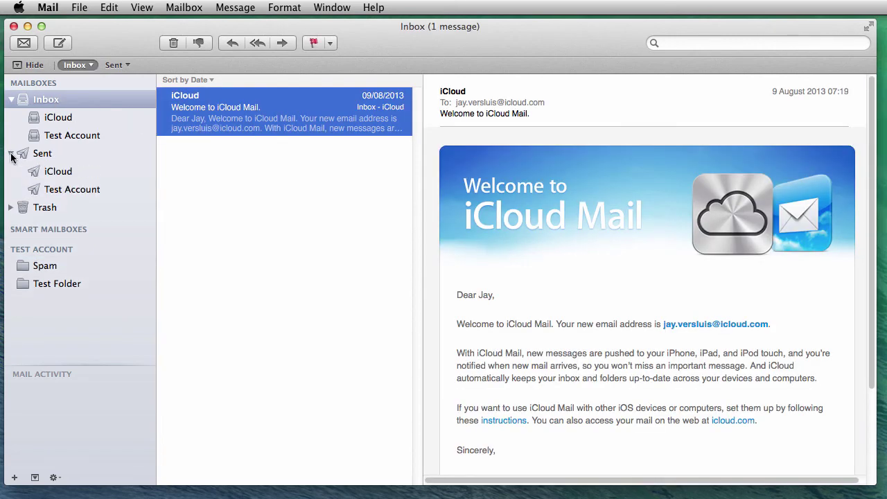
click(72, 189)
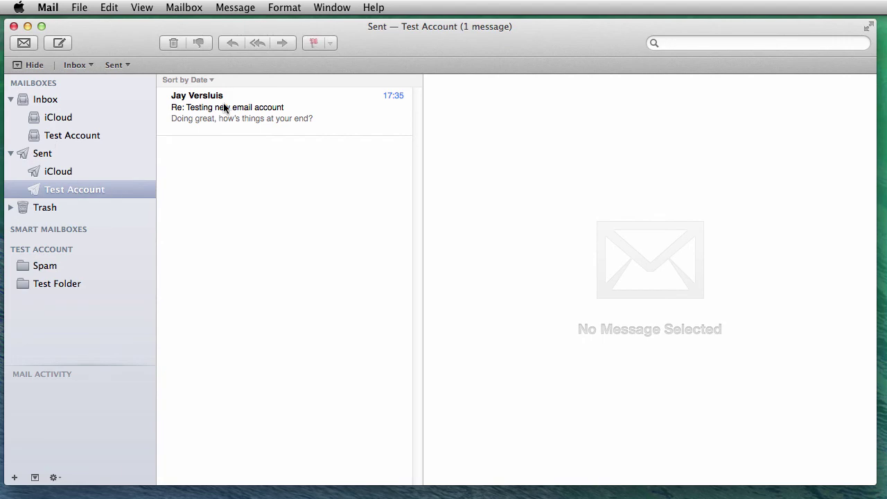
- Move the 'Re: Testing new email account' reply into Test Folder, confirm it, then reselect Spam
click(259, 113)
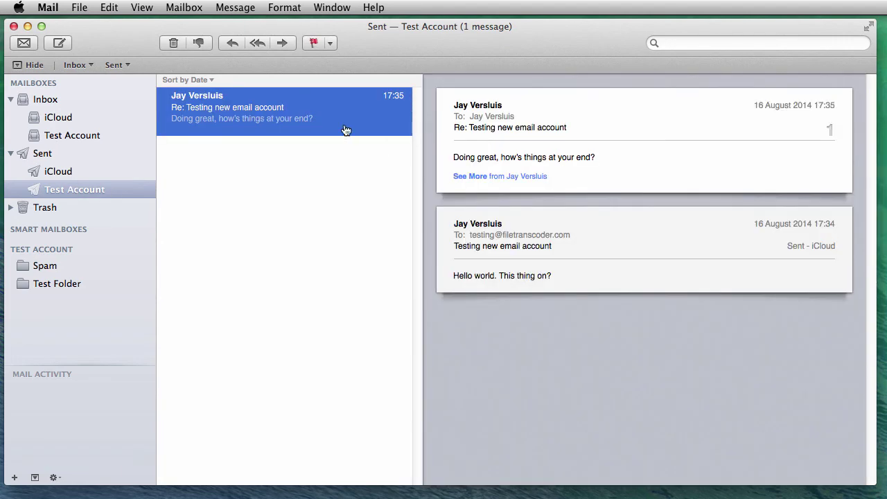
drag(275, 119, 84, 280)
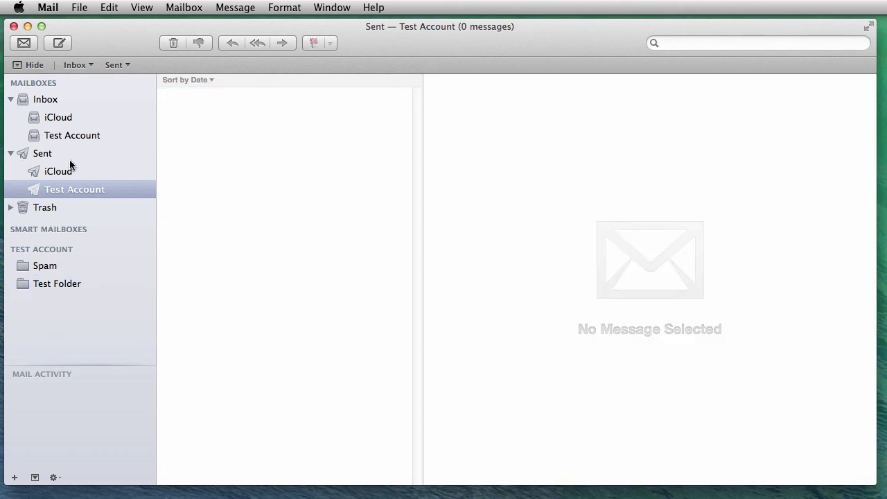
click(65, 285)
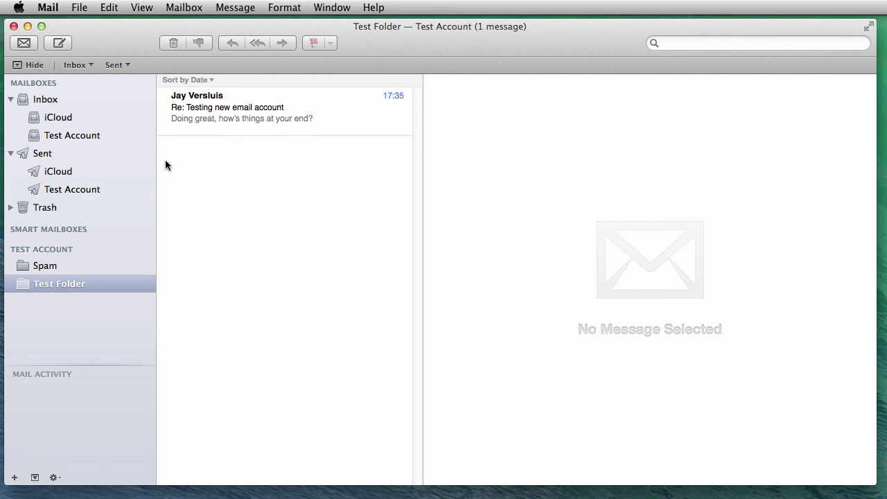
drag(261, 119, 303, 119)
click(58, 268)
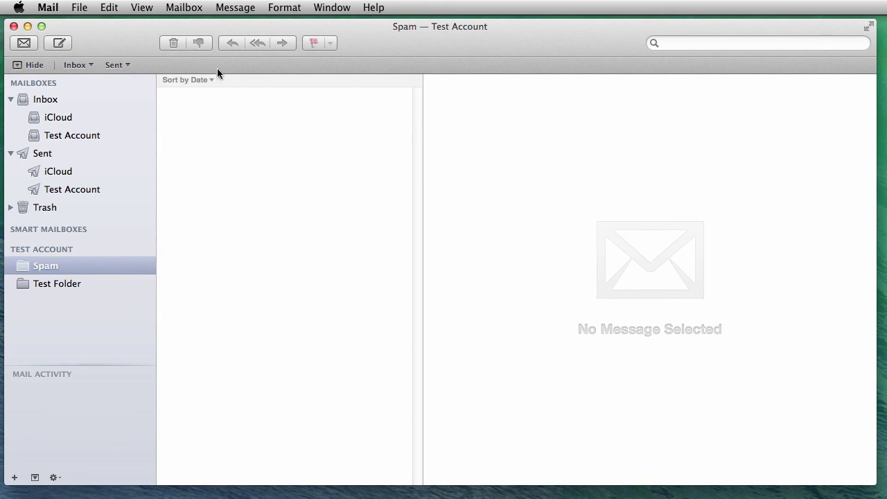
- Use Test Account's Spam as the Junk mailbox via Mailbox > Use This Mailbox As, then open Junk
click(184, 8)
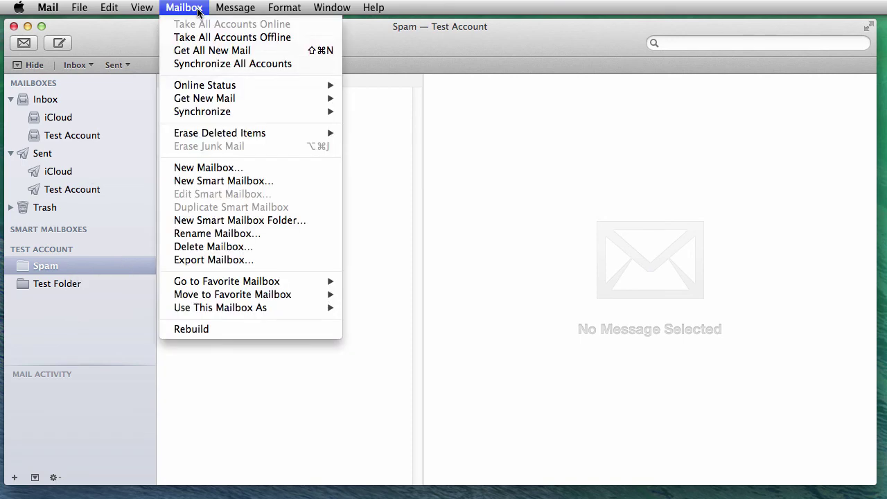
mouse_move(281, 313)
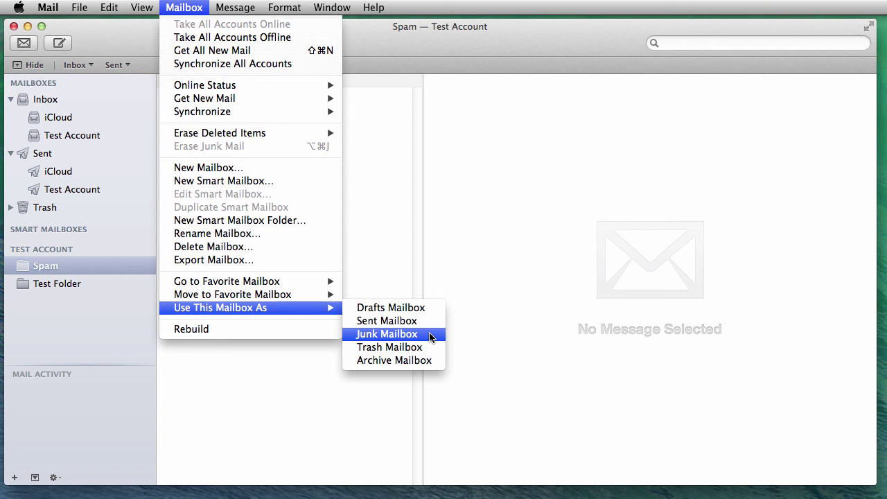
click(429, 334)
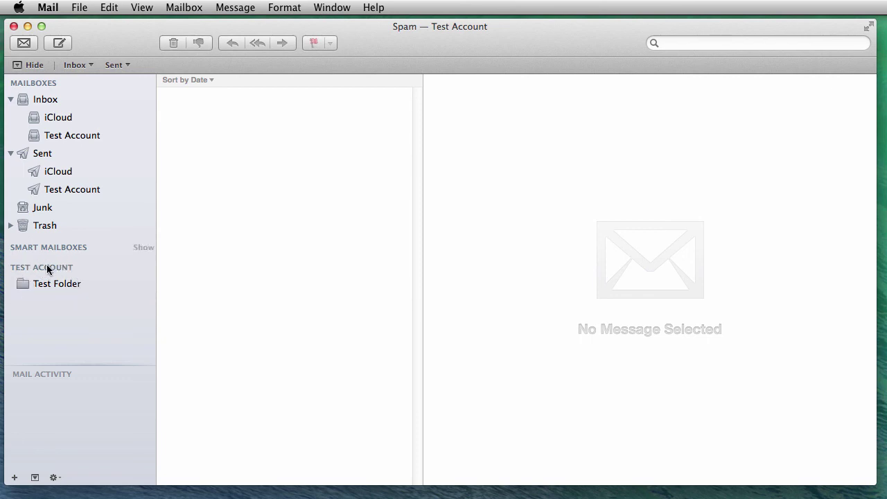
click(41, 211)
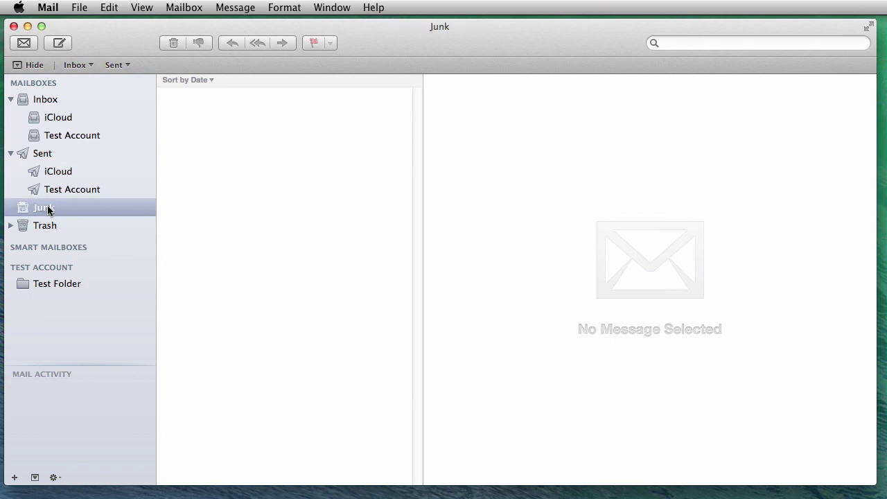